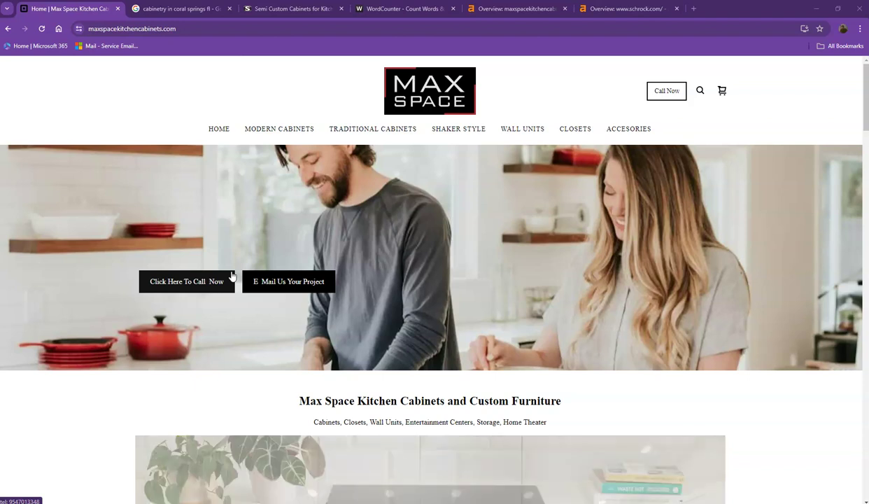
# Step: Browse Schrock's homepage through its brand series content, then return to the top hero section
pyautogui.click(237, 267)
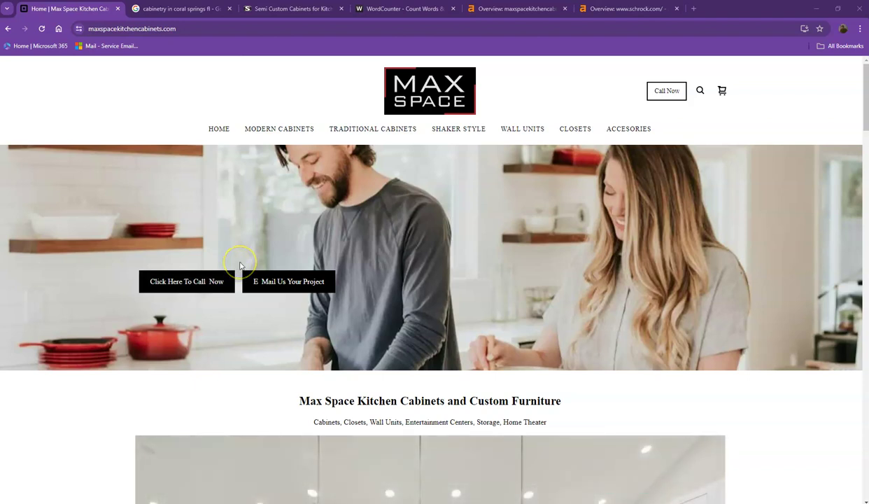
pyautogui.click(250, 263)
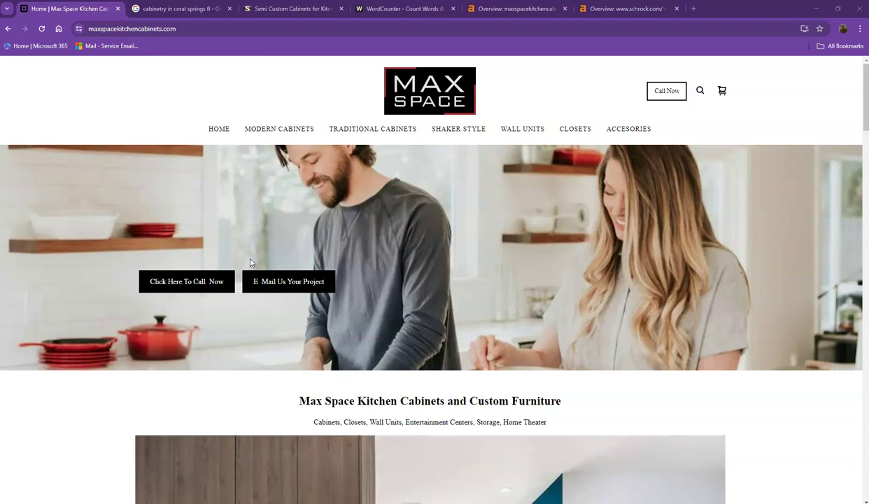
pyautogui.click(306, 10)
pyautogui.scroll(-1, 309, 151)
pyautogui.scroll(-3, 310, 168)
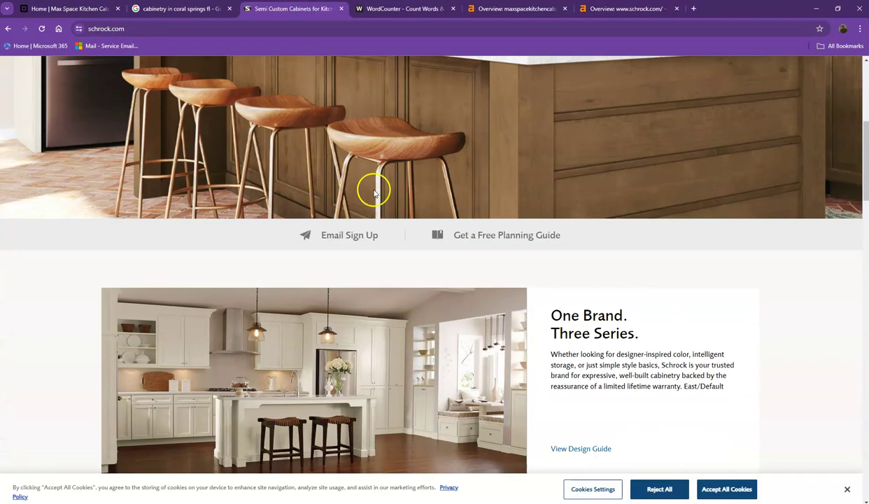
pyautogui.scroll(-3, 385, 191)
pyautogui.scroll(-3, 385, 190)
pyautogui.scroll(-2, 386, 191)
pyautogui.scroll(2, 378, 194)
pyautogui.scroll(3, 378, 194)
pyautogui.scroll(2, 374, 194)
pyautogui.scroll(3, 374, 194)
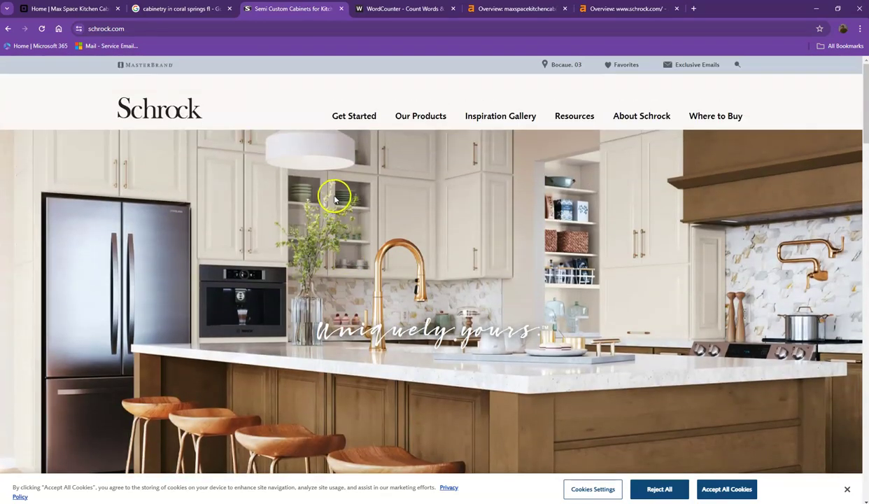
# Step: Return to the Max Space homepage and scroll past the sample-door listings to the consultation form
pyautogui.click(90, 8)
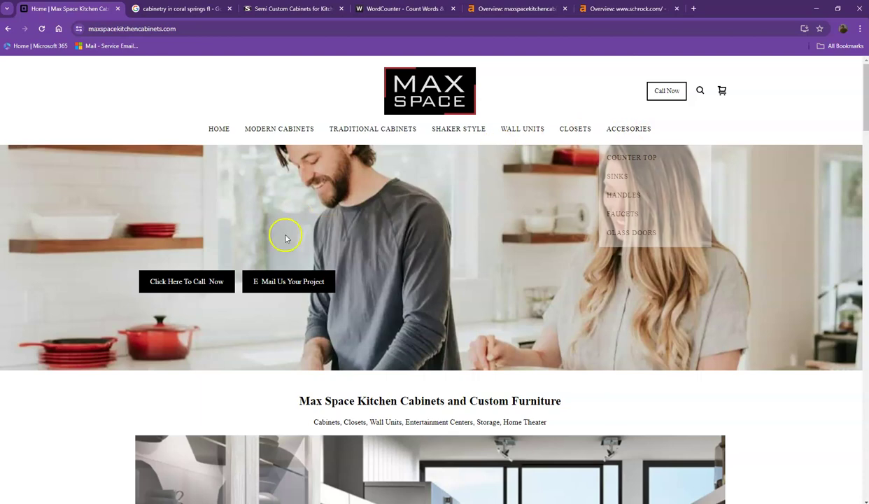
pyautogui.scroll(-3, 300, 243)
pyautogui.scroll(-1, 288, 245)
pyautogui.scroll(-4, 397, 262)
pyautogui.scroll(-3, 395, 259)
pyautogui.scroll(-3, 398, 249)
pyautogui.scroll(-3, 398, 249)
pyautogui.scroll(-3, 388, 249)
pyautogui.scroll(-3, 304, 216)
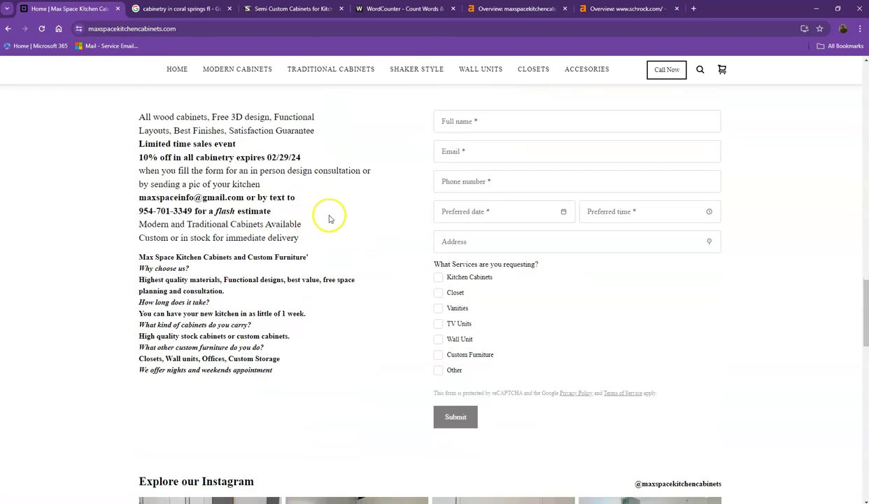
pyautogui.scroll(-3, 333, 215)
pyautogui.scroll(-1, 337, 213)
pyautogui.scroll(-1, 337, 214)
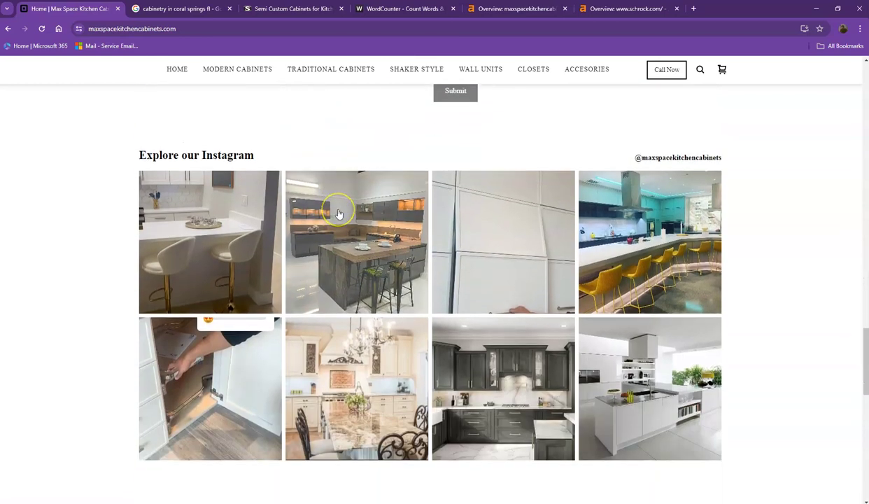
pyautogui.scroll(-1, 339, 212)
pyautogui.scroll(-2, 340, 211)
pyautogui.scroll(-2, 340, 211)
# Step: Click into the form's Full name field, then scroll back up to the homepage top
pyautogui.click(287, 206)
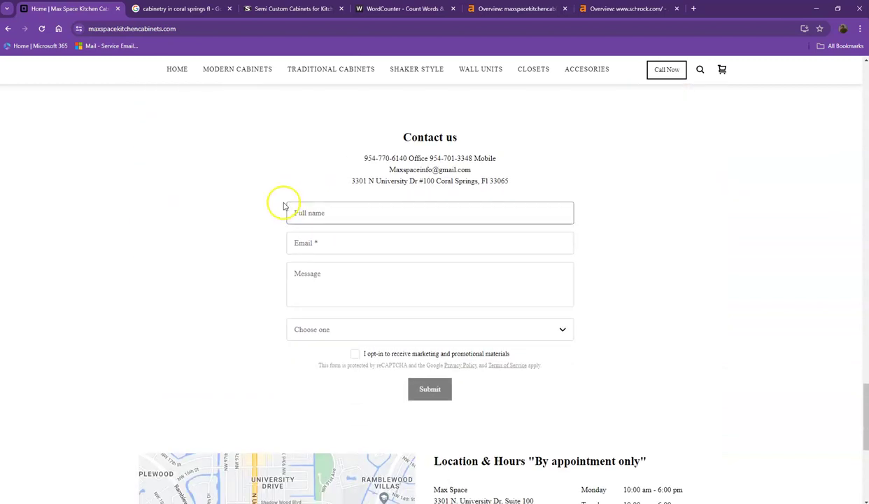
pyautogui.scroll(1, 279, 203)
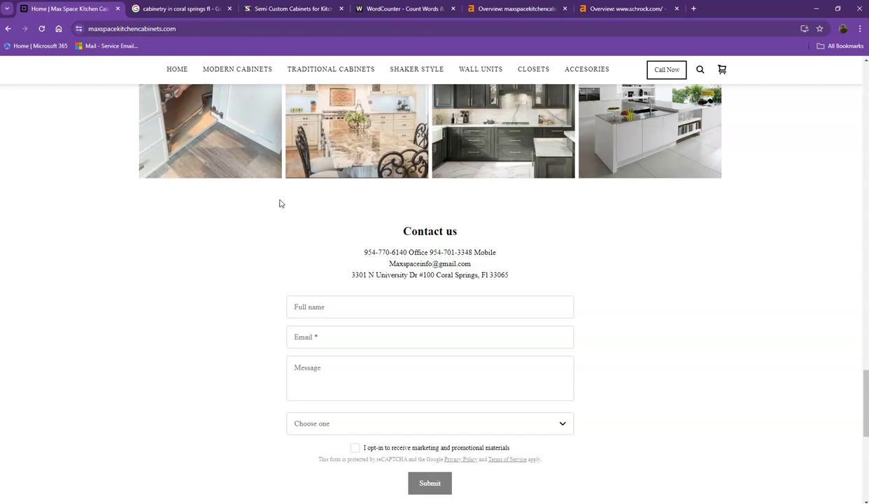
pyautogui.scroll(2, 279, 202)
pyautogui.scroll(2, 279, 203)
pyautogui.scroll(3, 279, 203)
pyautogui.scroll(2, 279, 203)
pyautogui.scroll(2, 280, 203)
pyautogui.scroll(1, 279, 203)
pyautogui.scroll(1, 280, 203)
pyautogui.scroll(2, 280, 201)
pyautogui.scroll(2, 280, 201)
pyautogui.scroll(3, 280, 202)
pyautogui.scroll(2, 279, 201)
pyautogui.scroll(3, 280, 201)
pyautogui.scroll(1, 280, 201)
pyautogui.click(278, 199)
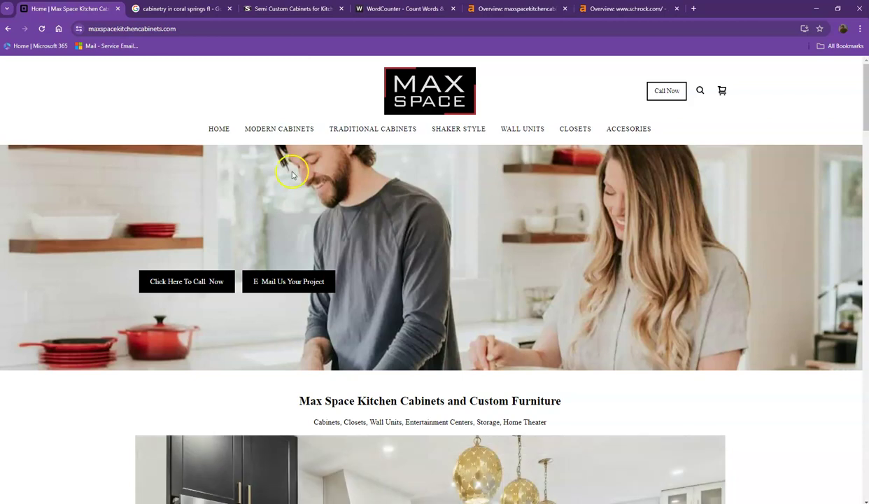
# Step: Select all Max Space homepage text and paste it into WordCounter, giving 666 words and 4,594 characters
pyautogui.hotkey('ctrl', 'a')
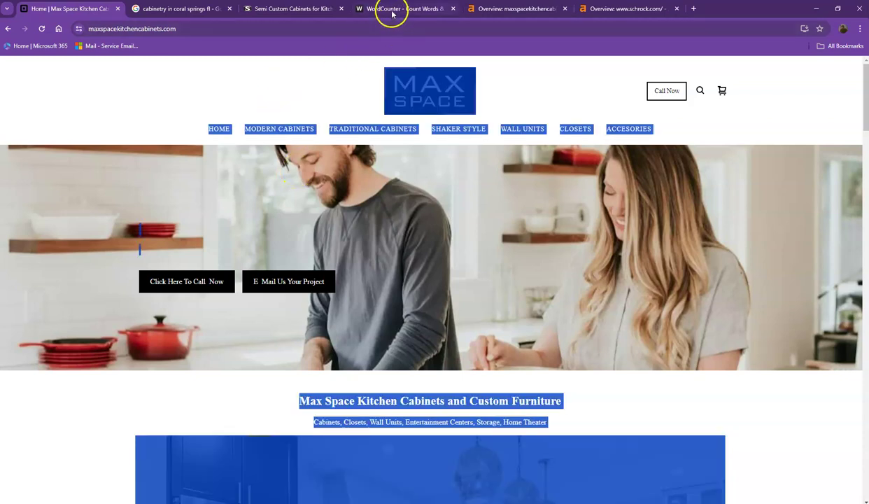
pyautogui.click(388, 8)
pyautogui.click(316, 150)
pyautogui.hotkey('ctrl', 'v')
pyautogui.scroll(2, 351, 219)
pyautogui.scroll(5, 352, 219)
pyautogui.scroll(5, 351, 219)
pyautogui.scroll(5, 352, 219)
pyautogui.scroll(5, 352, 219)
pyautogui.scroll(3, 352, 219)
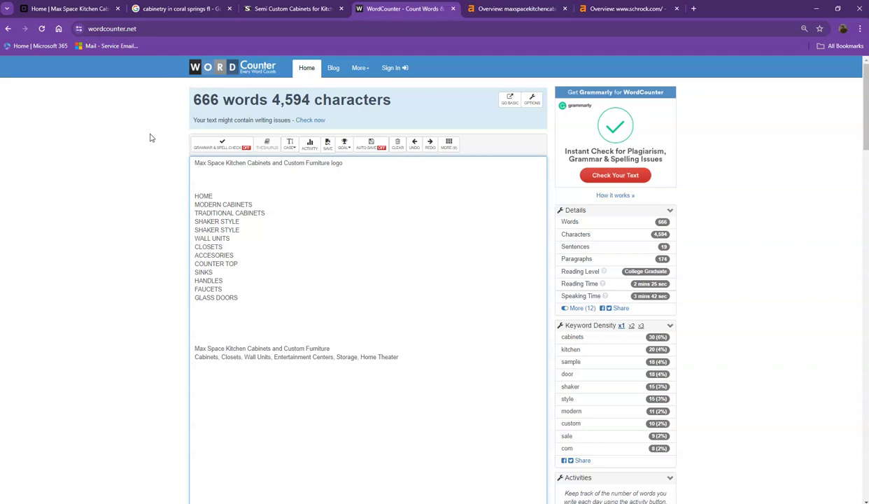
# Step: Compare WordCounter's keyword density with the homepage, then view Google results for Coral Springs cabinetry
pyautogui.click(77, 10)
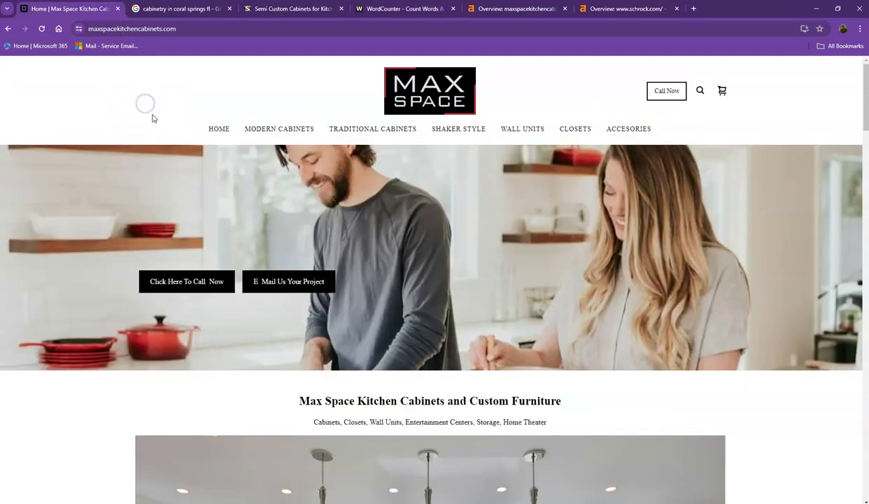
pyautogui.click(389, 16)
pyautogui.scroll(-2, 447, 196)
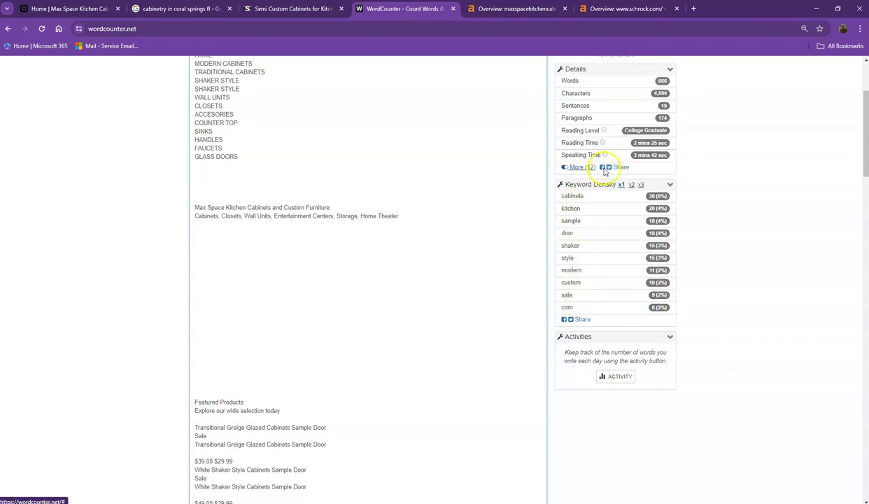
pyautogui.click(105, 11)
pyautogui.scroll(-2, 253, 200)
pyautogui.scroll(-3, 253, 201)
pyautogui.scroll(-2, 253, 201)
pyautogui.scroll(-1, 256, 203)
pyautogui.scroll(-3, 256, 203)
pyautogui.click(180, 10)
pyautogui.scroll(6, 233, 177)
pyautogui.scroll(4, 233, 178)
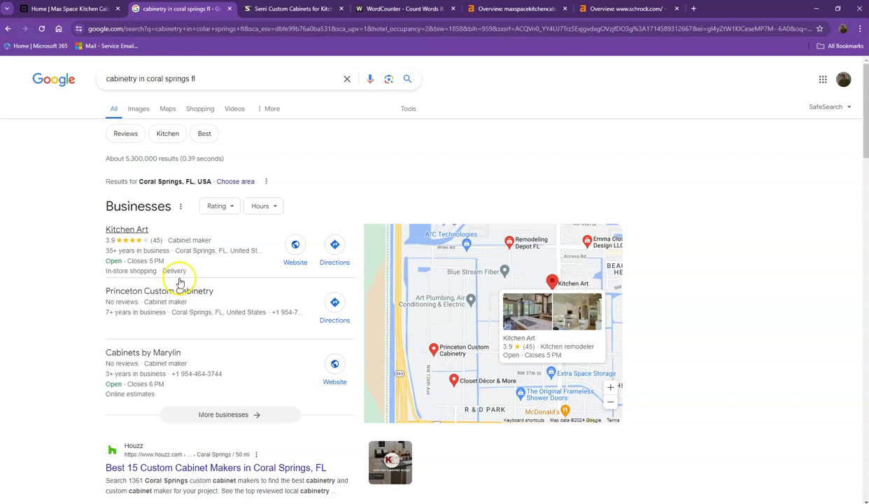
pyautogui.moveTo(172, 252)
pyautogui.click(175, 253)
pyautogui.scroll(-1, 164, 264)
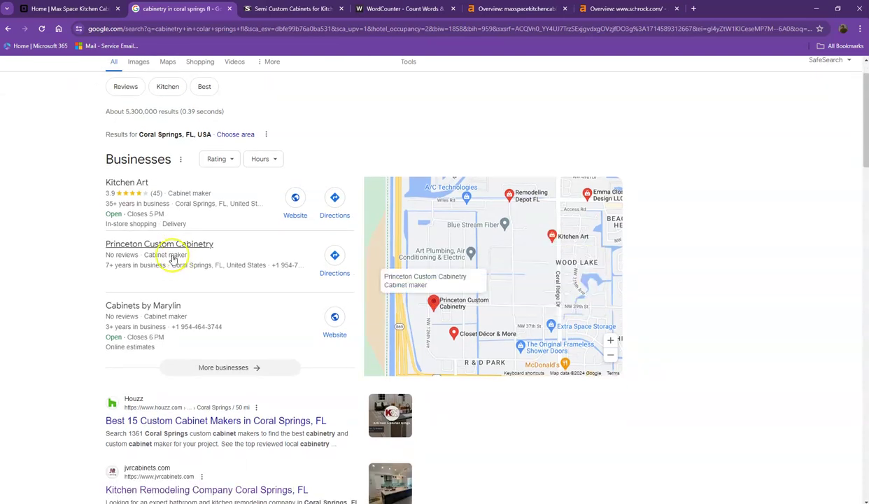
pyautogui.scroll(-1, 186, 253)
pyautogui.scroll(-1, 187, 252)
pyautogui.scroll(-1, 194, 252)
pyautogui.scroll(-1, 186, 252)
pyautogui.scroll(-2, 175, 250)
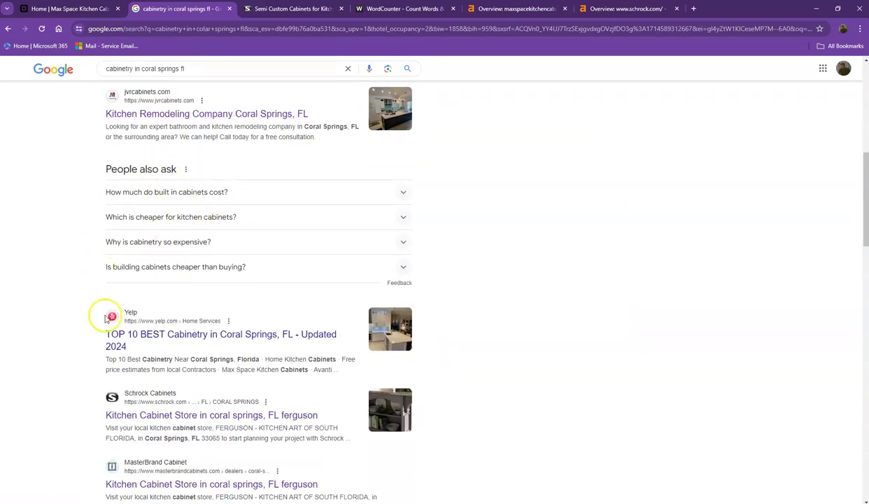
pyautogui.scroll(-2, 144, 385)
pyautogui.scroll(-1, 175, 347)
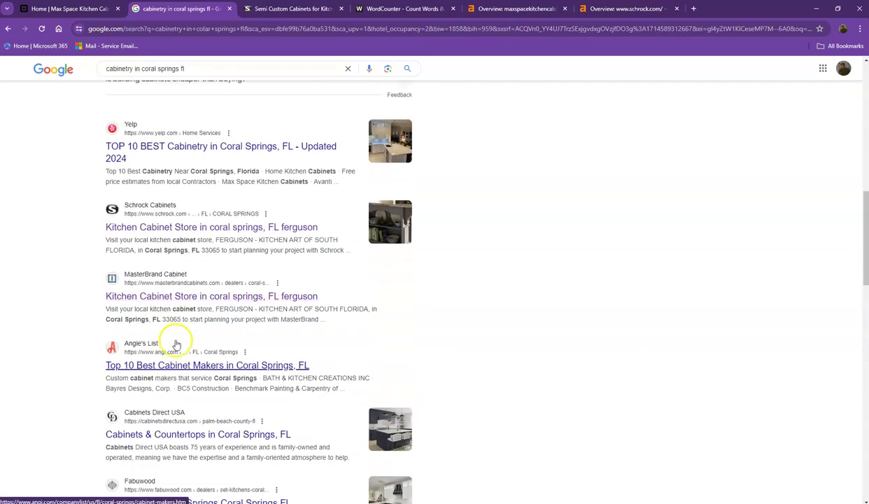
pyautogui.scroll(-2, 175, 340)
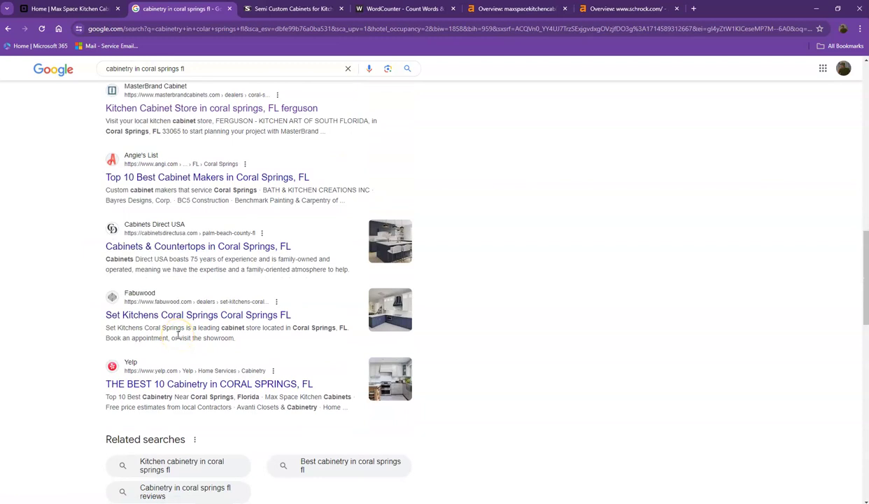
pyautogui.scroll(-1, 178, 335)
pyautogui.scroll(-1, 179, 335)
pyautogui.scroll(-2, 178, 336)
pyautogui.scroll(1, 180, 330)
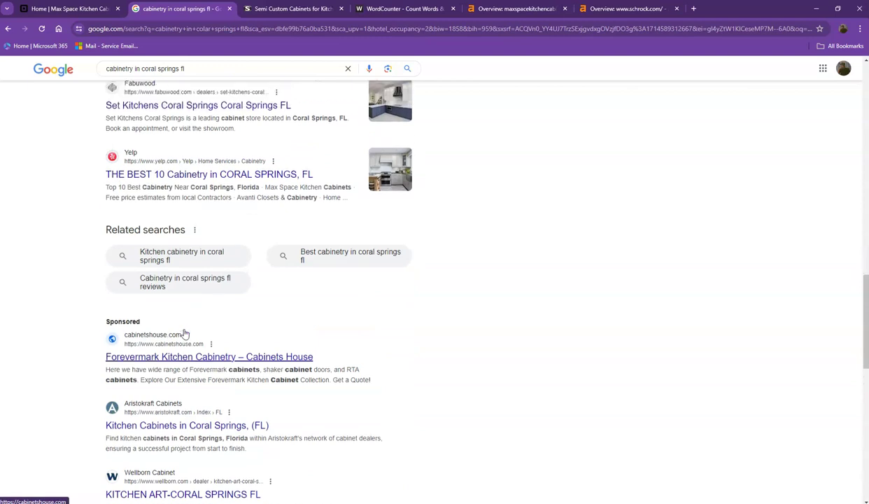
pyautogui.scroll(2, 182, 331)
pyautogui.scroll(1, 185, 333)
pyautogui.scroll(1, 184, 329)
pyautogui.scroll(1, 185, 294)
pyautogui.scroll(1, 189, 251)
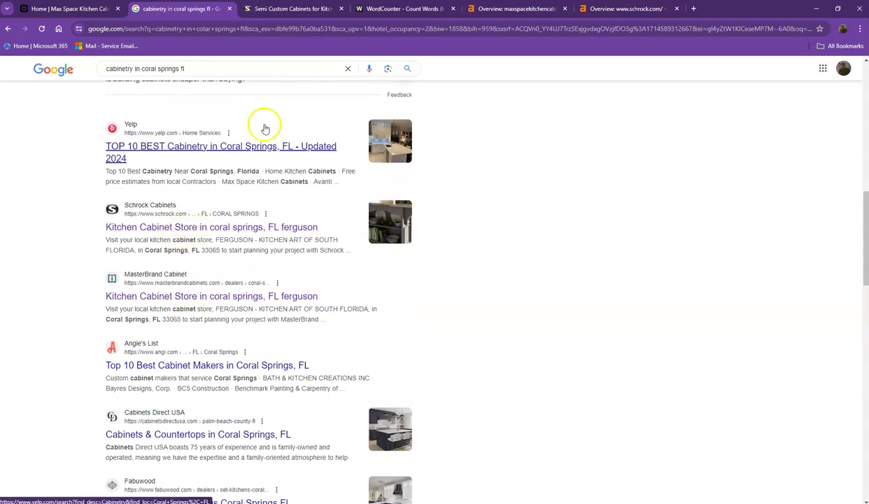
# Step: Return to Schrock's homepage and scroll through its series sections down to Ratings & Reviews
pyautogui.click(272, 9)
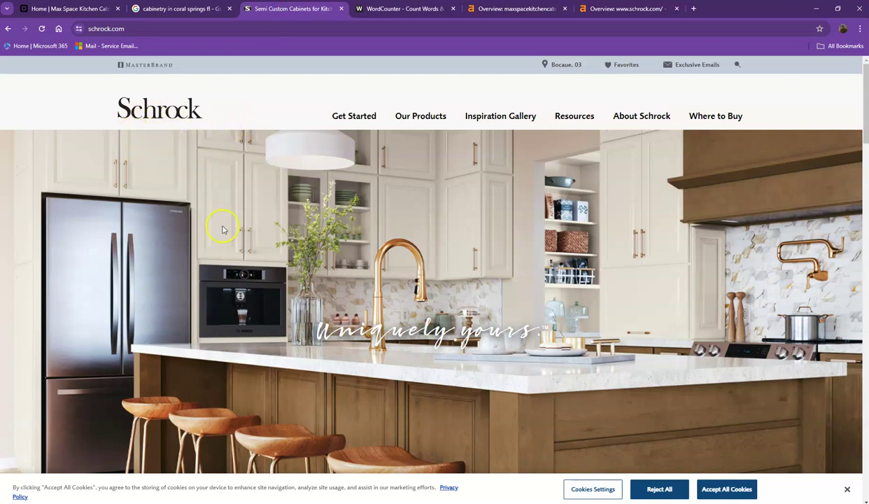
pyautogui.scroll(-2, 222, 230)
pyautogui.scroll(-2, 222, 229)
pyautogui.scroll(-1, 222, 229)
pyautogui.scroll(-3, 223, 231)
pyautogui.scroll(-4, 223, 231)
pyautogui.scroll(-3, 223, 231)
pyautogui.scroll(-3, 223, 230)
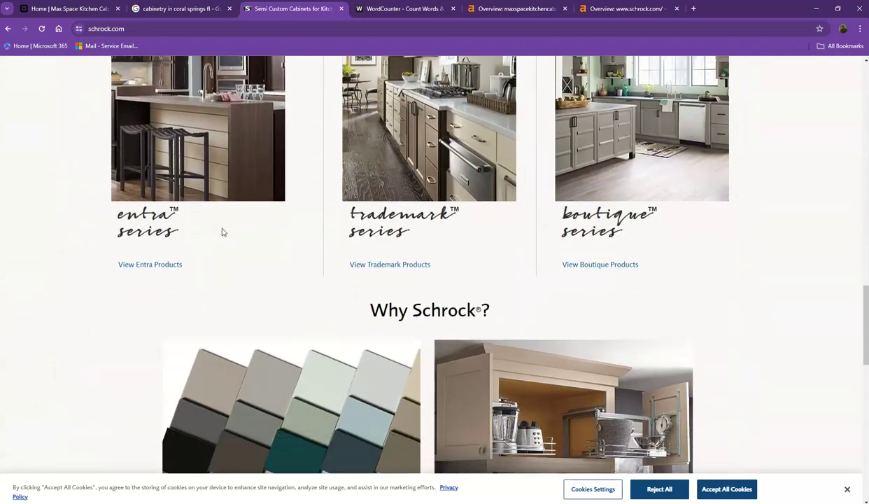
pyautogui.scroll(-3, 221, 231)
pyautogui.scroll(-3, 221, 231)
pyautogui.scroll(-2, 221, 231)
pyautogui.scroll(2, 279, 213)
pyautogui.scroll(3, 279, 212)
# Step: View maxspacekitchencabinets.com's Ahrefs overview: DR 0, 40 keywords, traffic 7, 20 all-time backlinks
pyautogui.click(495, 10)
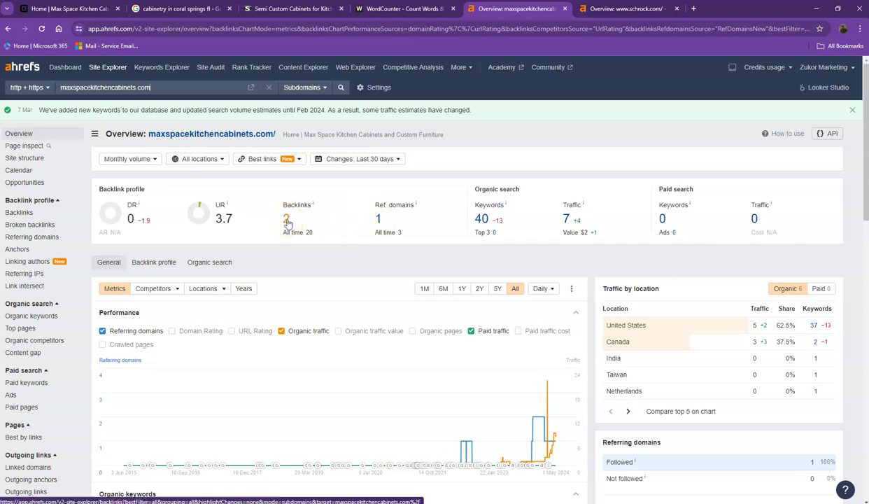
# Step: Compare schrock.com's Ahrefs overview against the Max Space overview
pyautogui.click(611, 13)
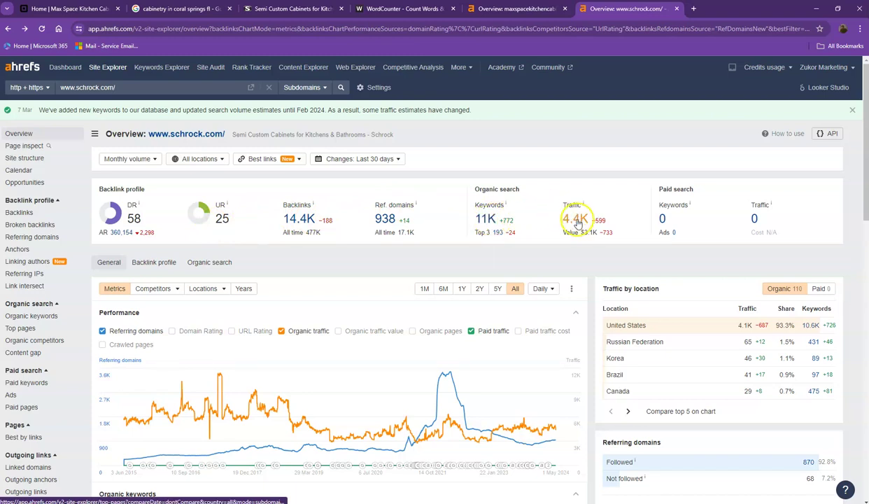
pyautogui.click(514, 11)
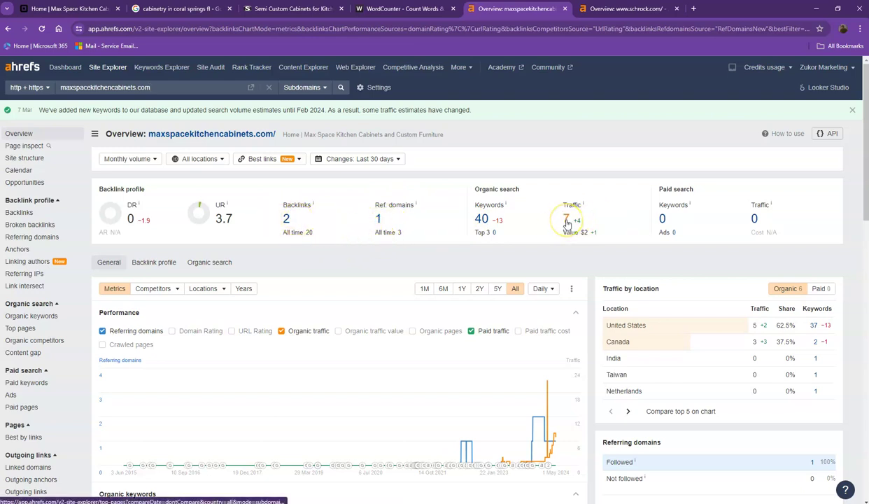
pyautogui.click(615, 9)
# Step: Open Schrock's referring domains and organic keywords reports in new tabs, viewing the 938 referring domains
pyautogui.rightClick(384, 218)
pyautogui.click(470, 227)
pyautogui.rightClick(485, 219)
pyautogui.click(501, 228)
pyautogui.click(611, 10)
# Step: Page through Schrock's referring domains to page 3 of 19, reaching DR 24–28 domains
pyautogui.click(716, 9)
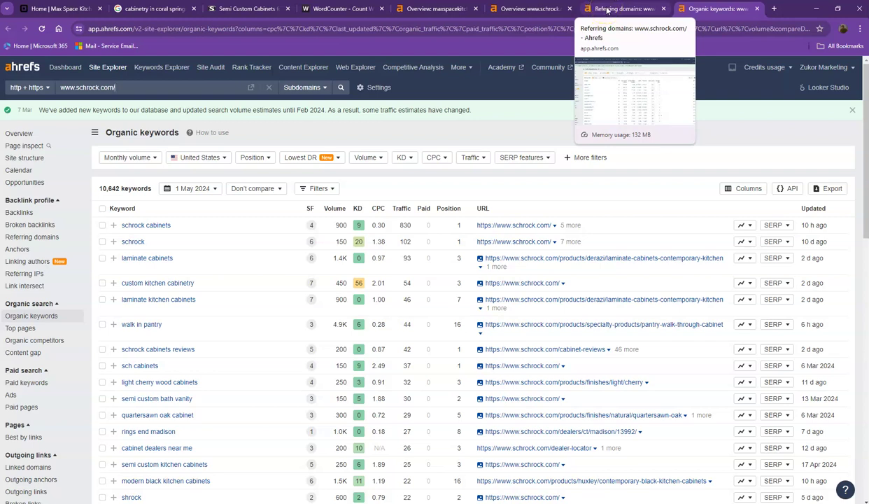
pyautogui.click(607, 10)
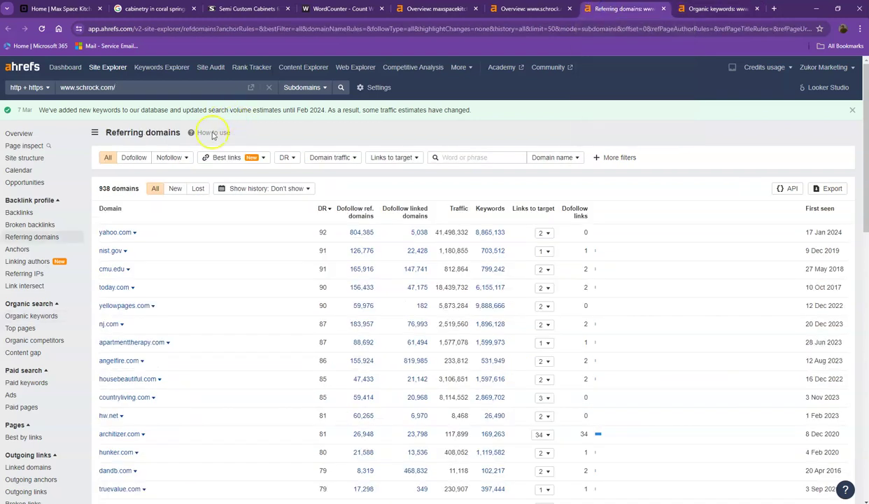
pyautogui.scroll(-2, 146, 199)
pyautogui.scroll(-2, 141, 199)
pyautogui.scroll(-3, 141, 195)
pyautogui.scroll(-4, 151, 231)
pyautogui.scroll(-10, 155, 314)
pyautogui.click(128, 445)
pyautogui.scroll(-4, 210, 397)
pyautogui.scroll(-5, 209, 397)
pyautogui.click(158, 438)
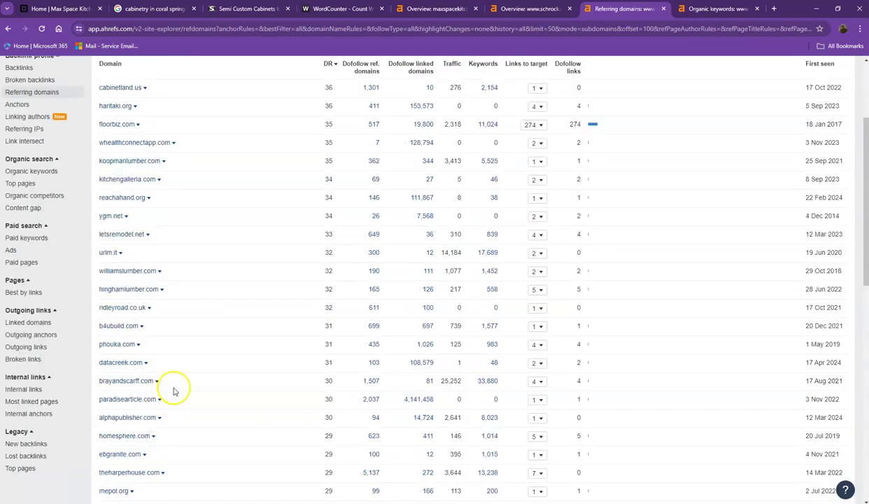
pyautogui.scroll(-3, 207, 355)
pyautogui.scroll(-5, 208, 355)
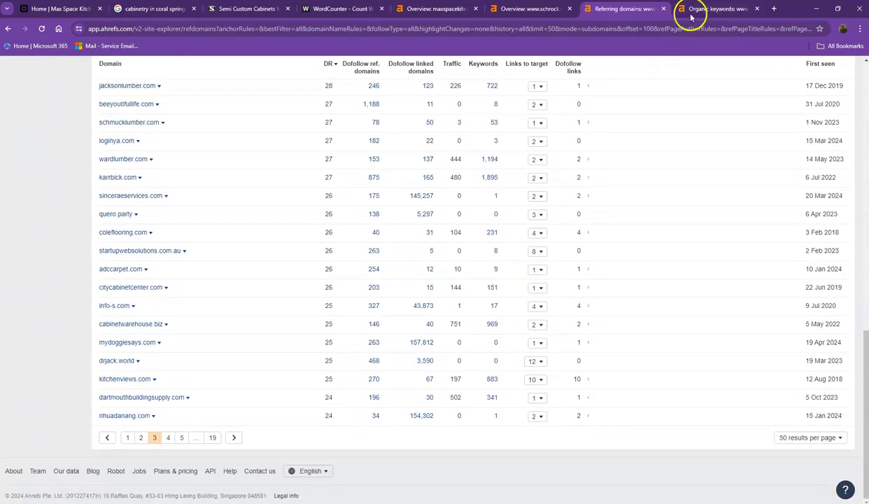
# Step: Scan the first page of Schrock's organic keywords report, then move to page 2
pyautogui.click(696, 9)
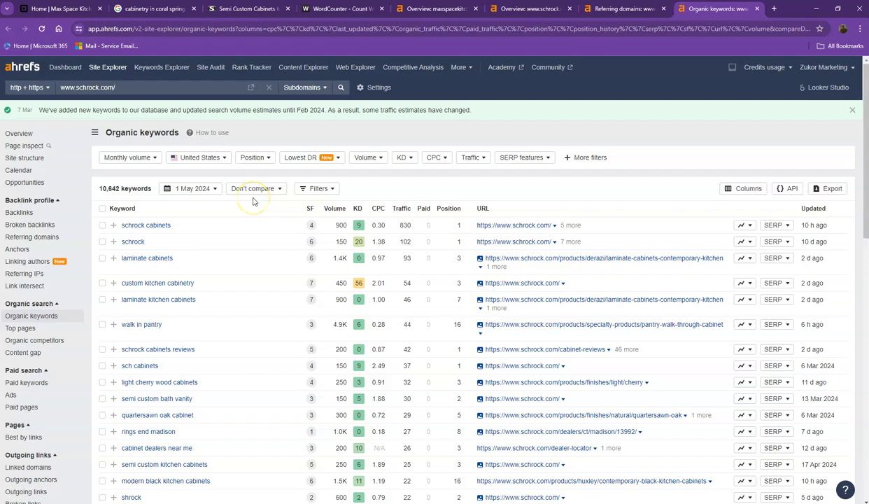
pyautogui.scroll(-3, 253, 201)
pyautogui.scroll(-2, 253, 202)
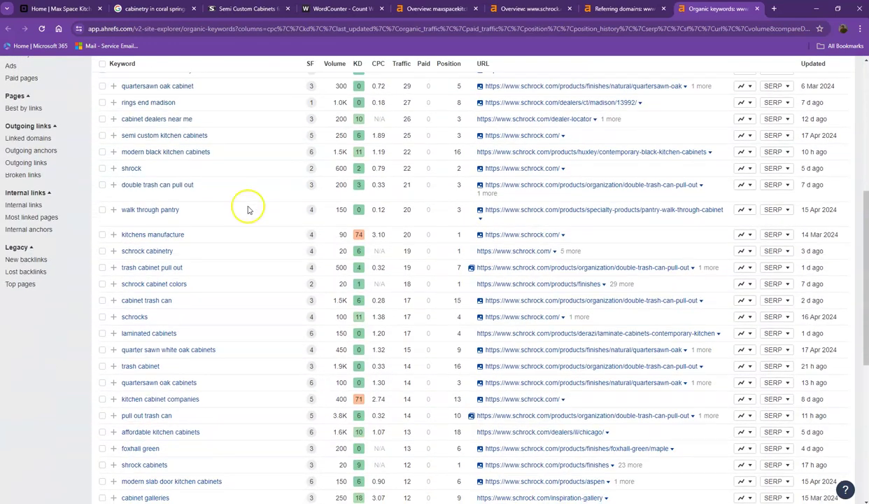
pyautogui.scroll(-2, 242, 224)
pyautogui.scroll(-2, 210, 294)
pyautogui.scroll(-1, 167, 392)
pyautogui.scroll(-1, 140, 426)
pyautogui.click(123, 437)
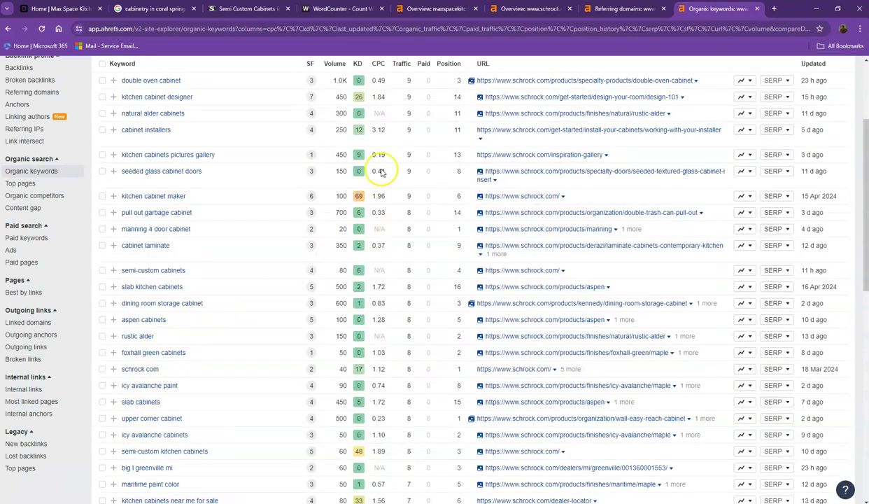
# Step: Continue to pages 3 and 4 of 213, reaching keywords bringing 3–4 visits each
pyautogui.scroll(-1, 339, 233)
pyautogui.scroll(-2, 339, 280)
pyautogui.scroll(-1, 310, 300)
pyautogui.scroll(-2, 272, 336)
pyautogui.scroll(-1, 167, 420)
pyautogui.click(154, 437)
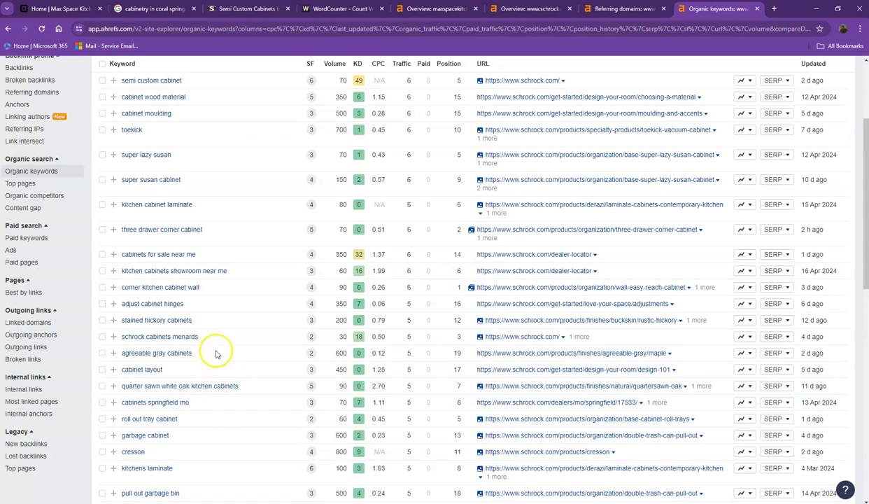
pyautogui.scroll(-3, 222, 310)
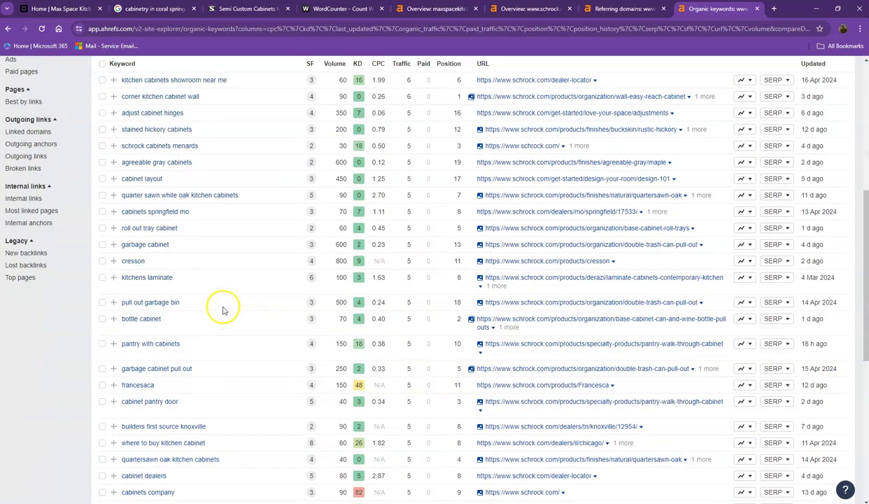
pyautogui.scroll(-3, 222, 309)
pyautogui.scroll(-2, 222, 310)
pyautogui.scroll(-2, 203, 350)
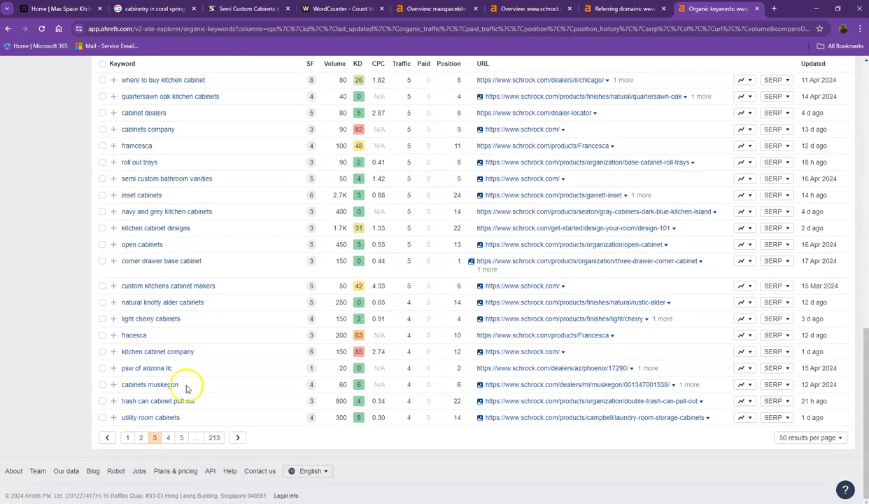
pyautogui.click(169, 438)
pyautogui.scroll(-5, 279, 294)
pyautogui.scroll(-3, 279, 294)
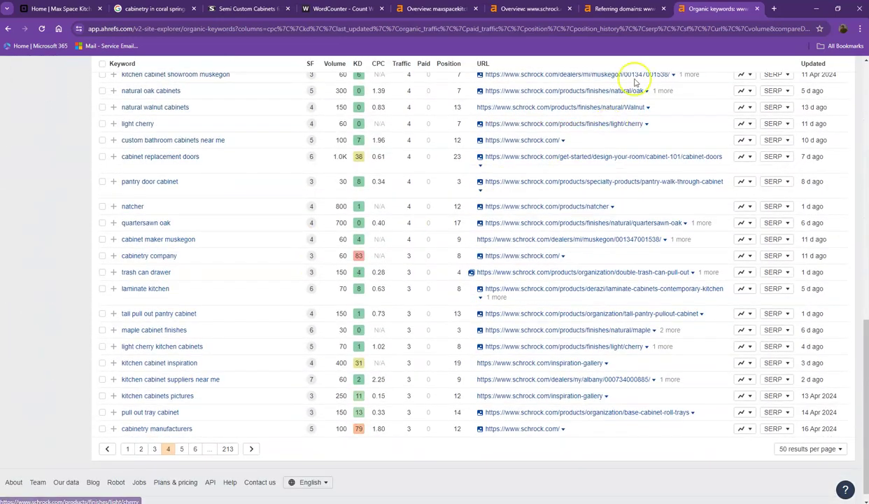
# Step: Close the Schrock report tabs and check the first product image's file name via Save as
pyautogui.click(663, 9)
pyautogui.click(666, 9)
pyautogui.click(70, 9)
pyautogui.rightClick(219, 178)
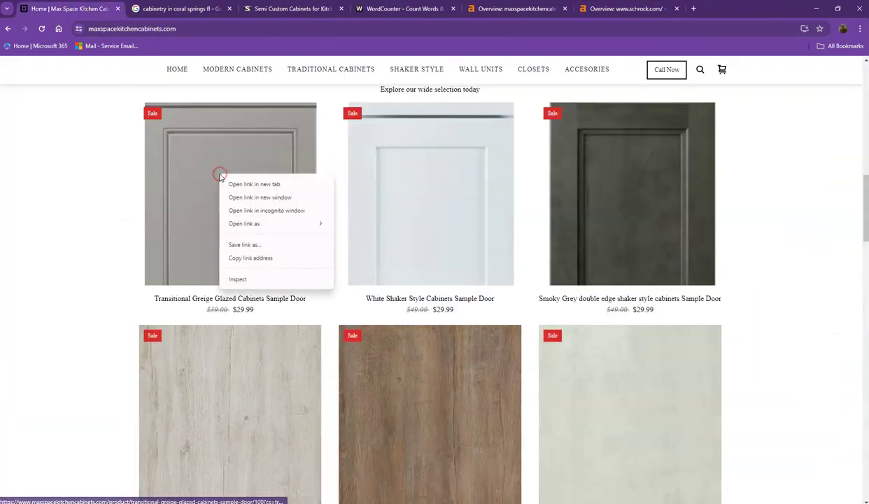
pyautogui.click(246, 245)
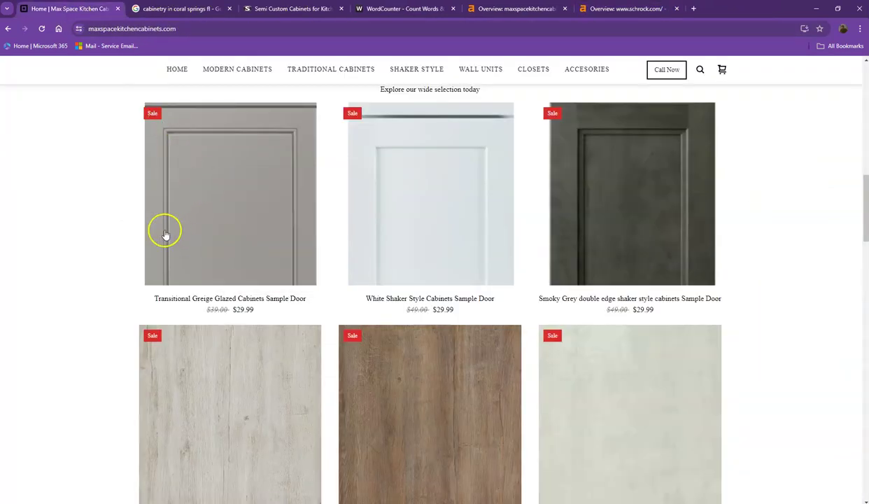
pyautogui.click(117, 204)
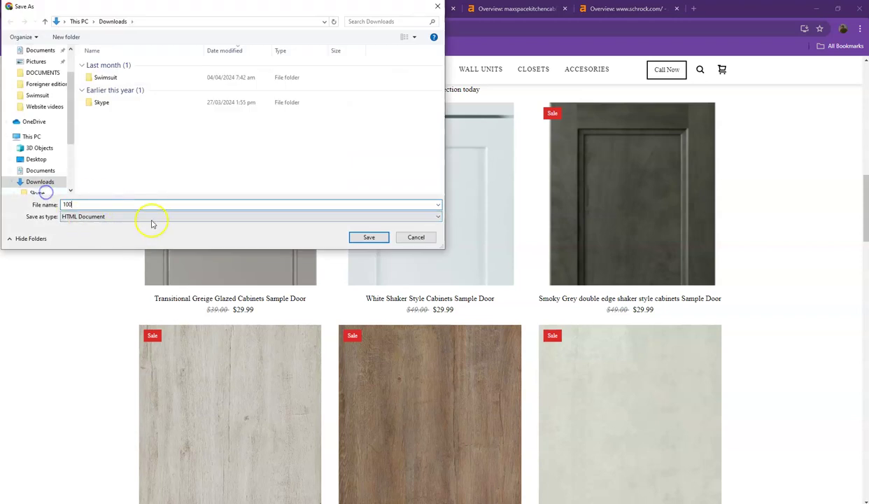
pyautogui.click(417, 237)
# Step: Check the kitchen photo's file name via Save as, then return to WordCounter's 666-word count
pyautogui.scroll(-3, 175, 284)
pyautogui.scroll(-3, 91, 284)
pyautogui.scroll(-2, 96, 286)
pyautogui.scroll(2, 96, 286)
pyautogui.scroll(5, 98, 287)
pyautogui.scroll(7, 98, 288)
pyautogui.scroll(6, 99, 287)
pyautogui.rightClick(302, 234)
pyautogui.click(336, 254)
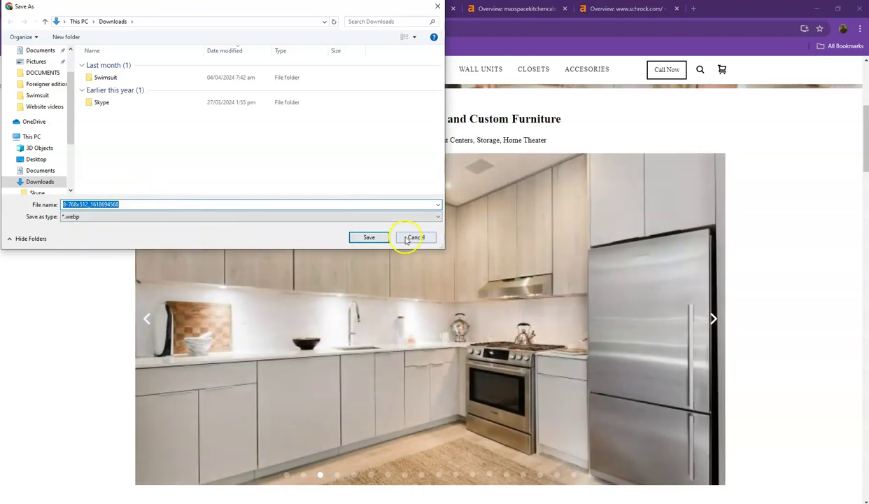
pyautogui.click(414, 237)
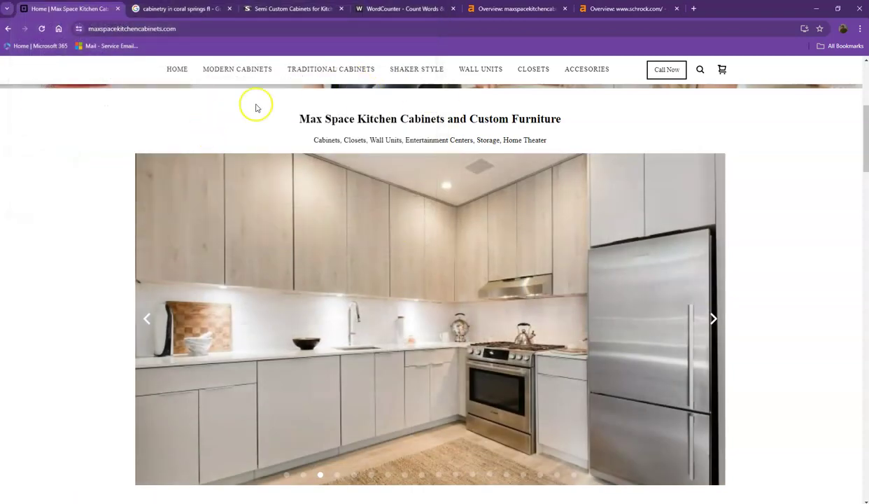
pyautogui.click(400, 10)
# Step: Scroll WordCounter to the top and highlight the homepage text's 666-word total
pyautogui.scroll(3, 250, 136)
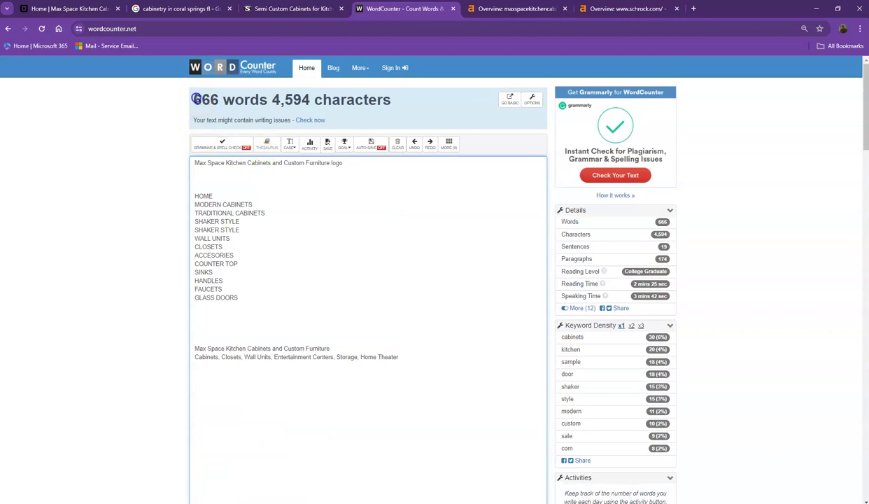
pyautogui.moveTo(191, 99); pyautogui.dragTo(264, 99)
pyautogui.click(176, 113)
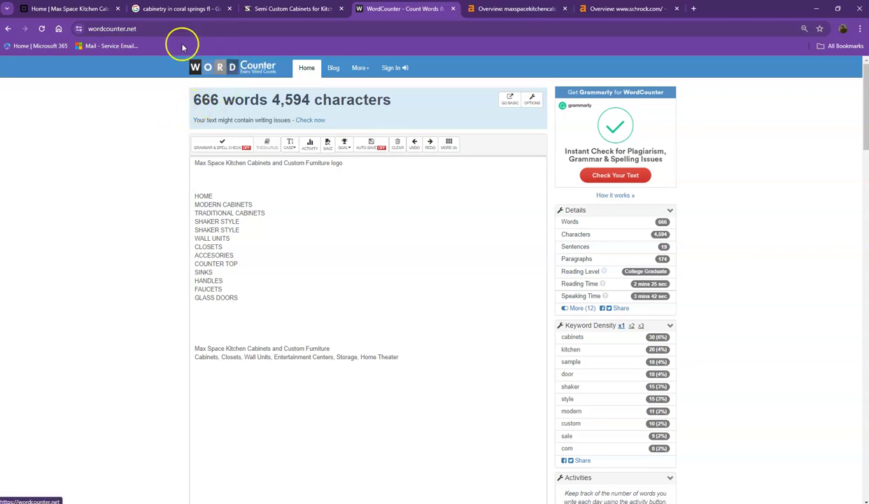
# Step: Highlight the Yelp and Angie's List results in the Coral Springs cabinetry search
pyautogui.click(183, 8)
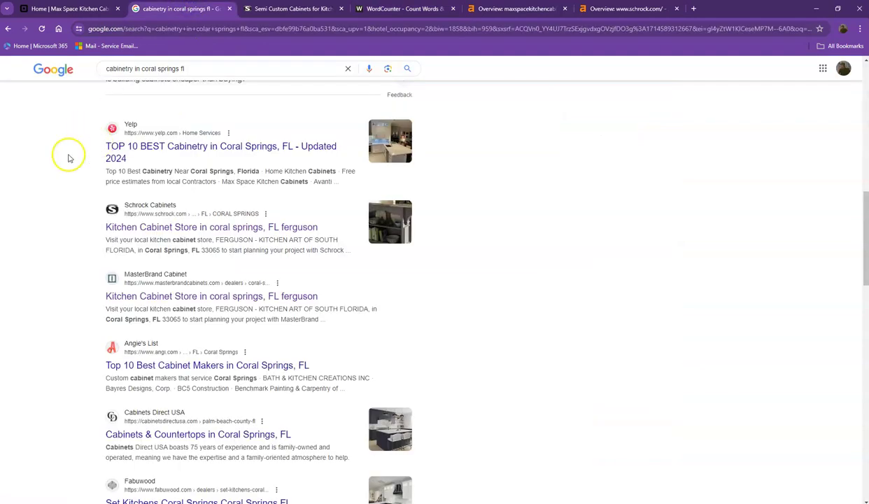
pyautogui.moveTo(104, 144)
pyautogui.mouseDown()
pyautogui.moveTo(191, 155)
pyautogui.moveTo(291, 184)
pyautogui.mouseUp()
pyautogui.moveTo(105, 365)
pyautogui.mouseDown()
pyautogui.moveTo(184, 364)
pyautogui.moveTo(208, 354)
pyautogui.mouseUp()
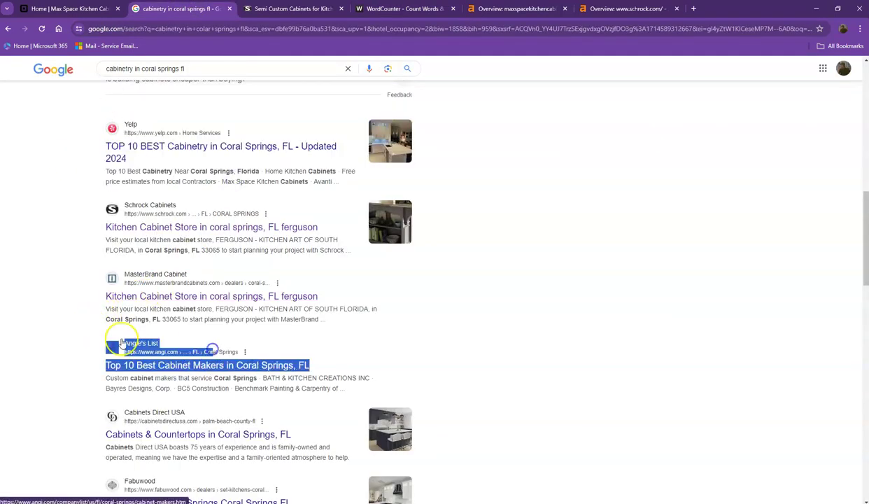
pyautogui.click(64, 270)
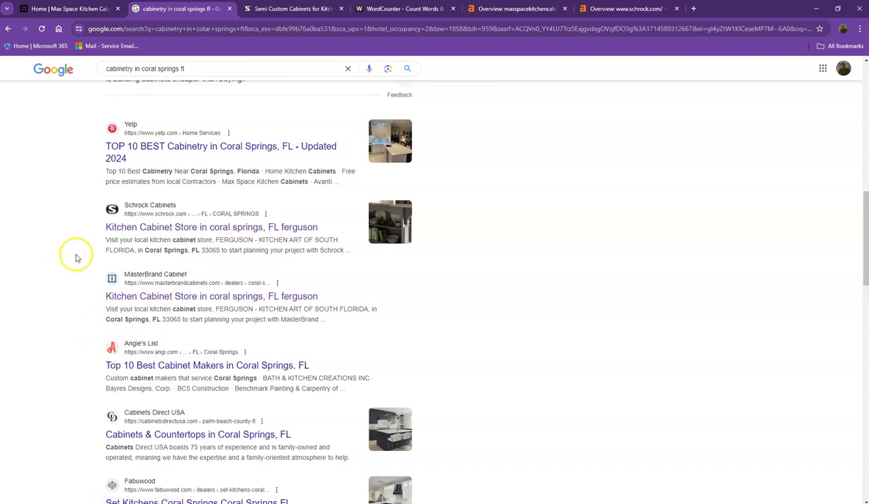
# Step: Scroll the results to the top and return to the Max Space Kitchen Cabinets homepage
pyautogui.scroll(3, 76, 257)
pyautogui.scroll(5, 76, 252)
pyautogui.scroll(3, 91, 242)
pyautogui.scroll(1, 97, 245)
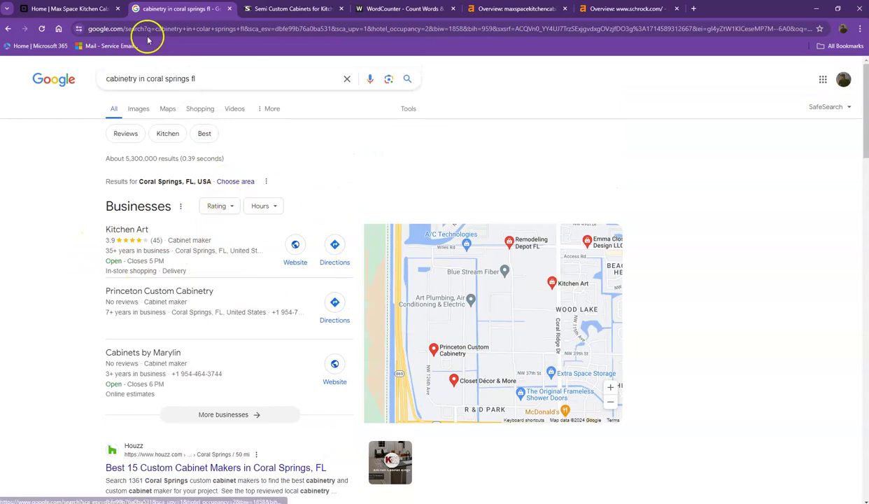
pyautogui.click(70, 8)
pyautogui.click(107, 138)
pyautogui.scroll(4, 110, 138)
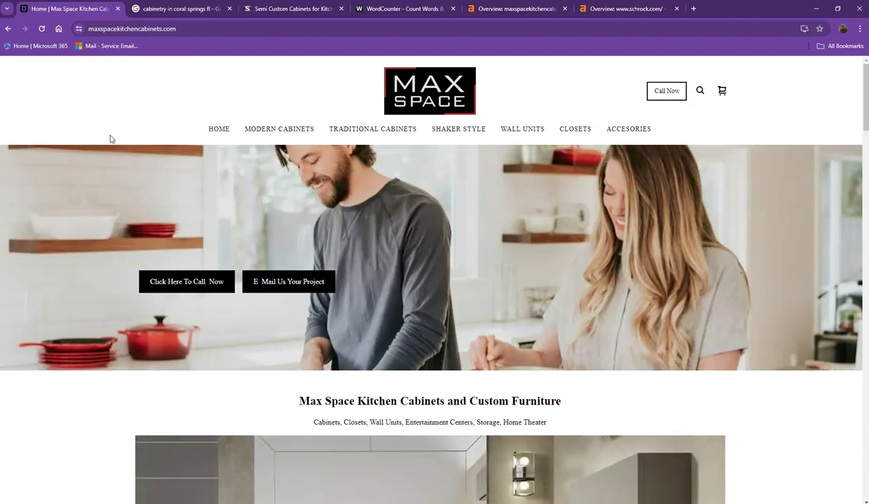
pyautogui.scroll(-3, 209, 158)
pyautogui.scroll(-3, 212, 161)
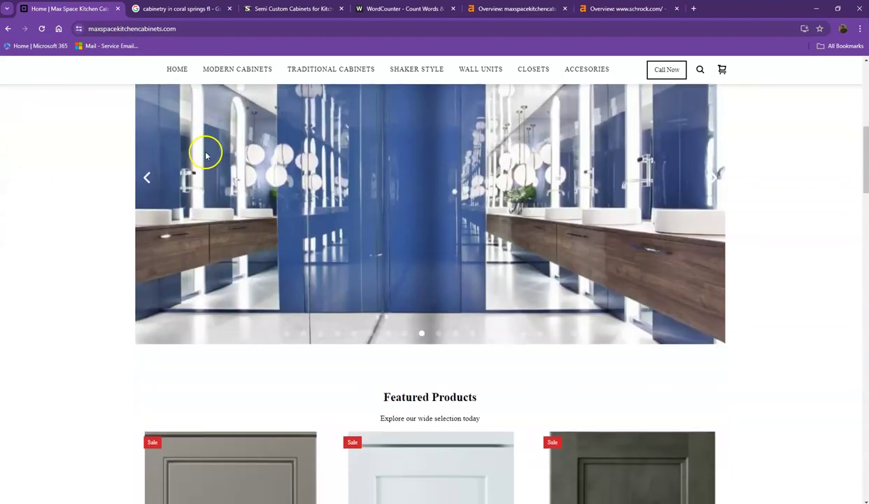